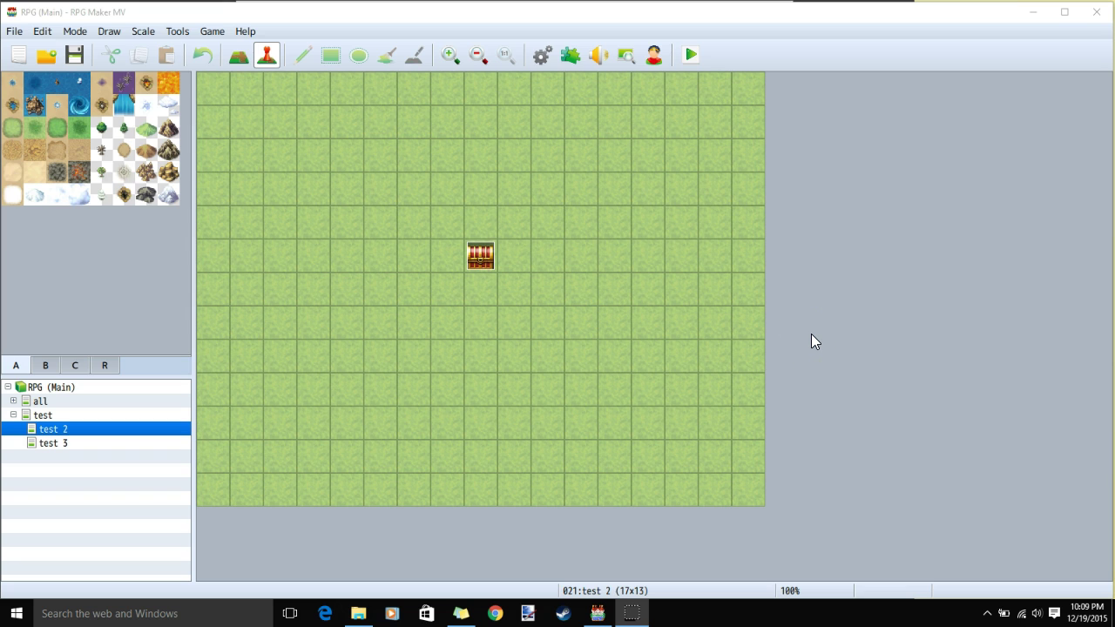
# Open the Database window from the toolbar's gear icon.
pyautogui.click(544, 60)
# Confirm the Assassinate skill type and the Specialty Blade weapon type, then view the Poison state.
pyautogui.click(221, 371)
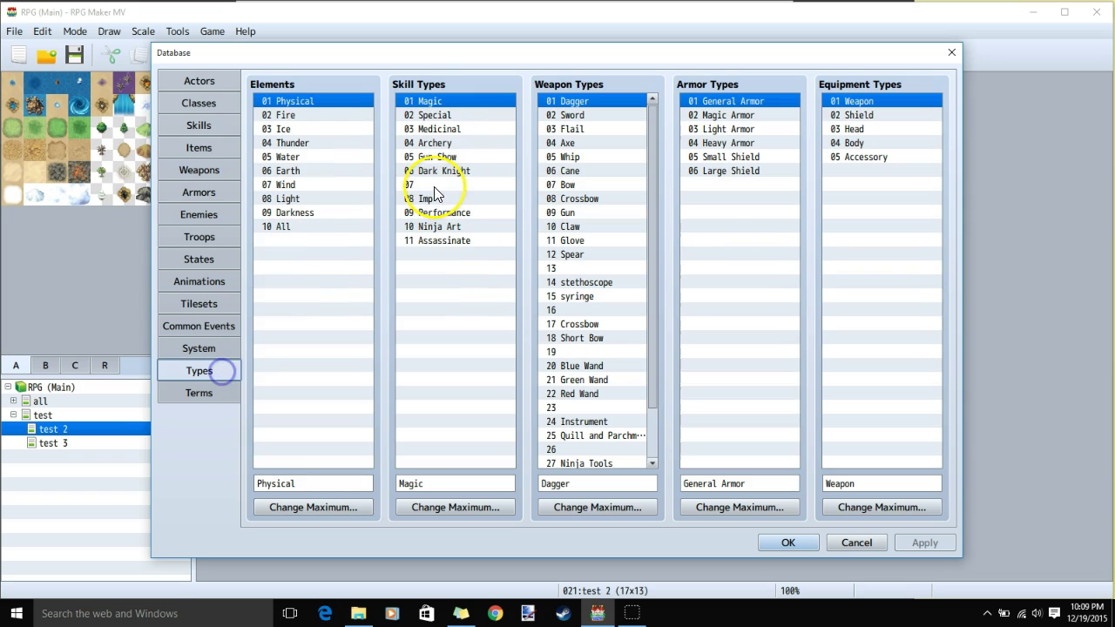
pyautogui.click(434, 240)
pyautogui.click(646, 297)
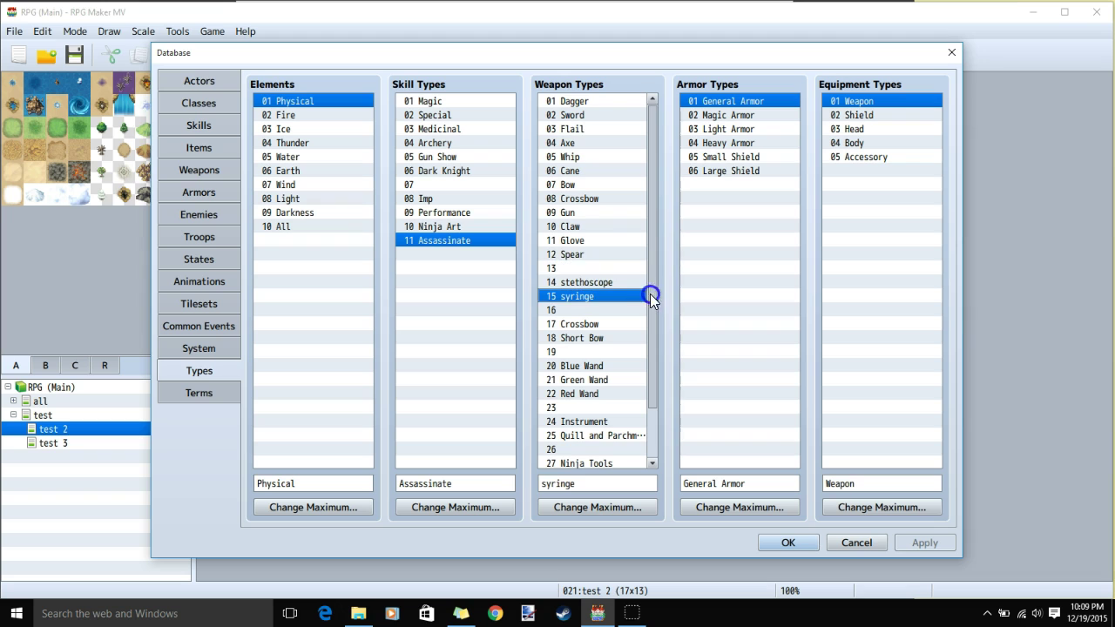
pyautogui.moveTo(656, 301); pyautogui.dragTo(658, 350)
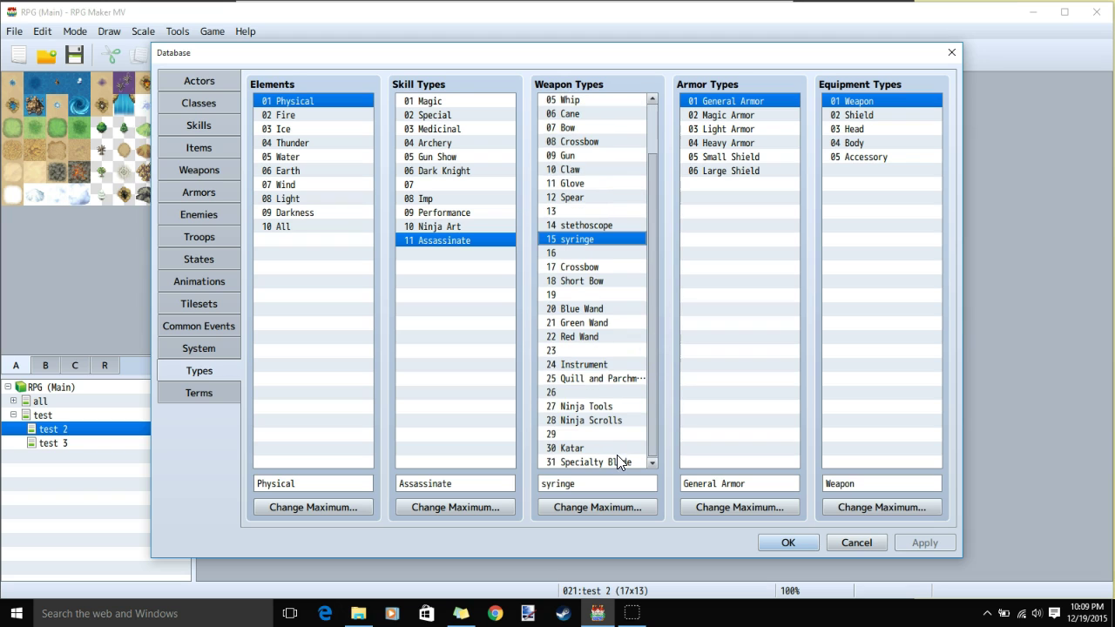
pyautogui.click(210, 260)
pyautogui.click(312, 157)
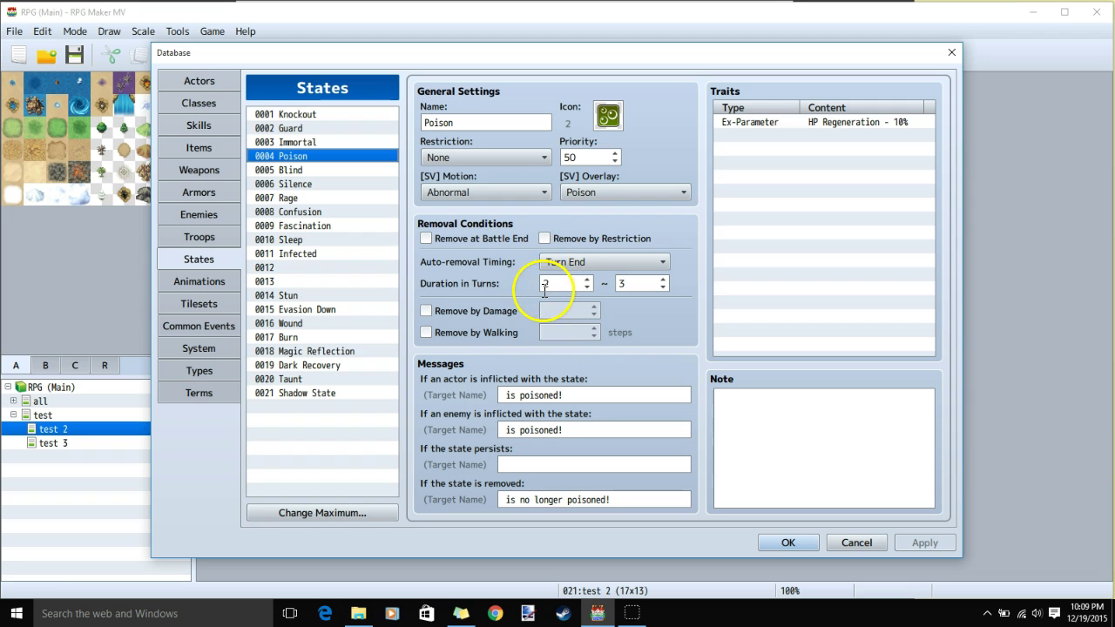
# Inspect the 0014 Stun state's settings, then go to the Skills list.
pyautogui.click(300, 296)
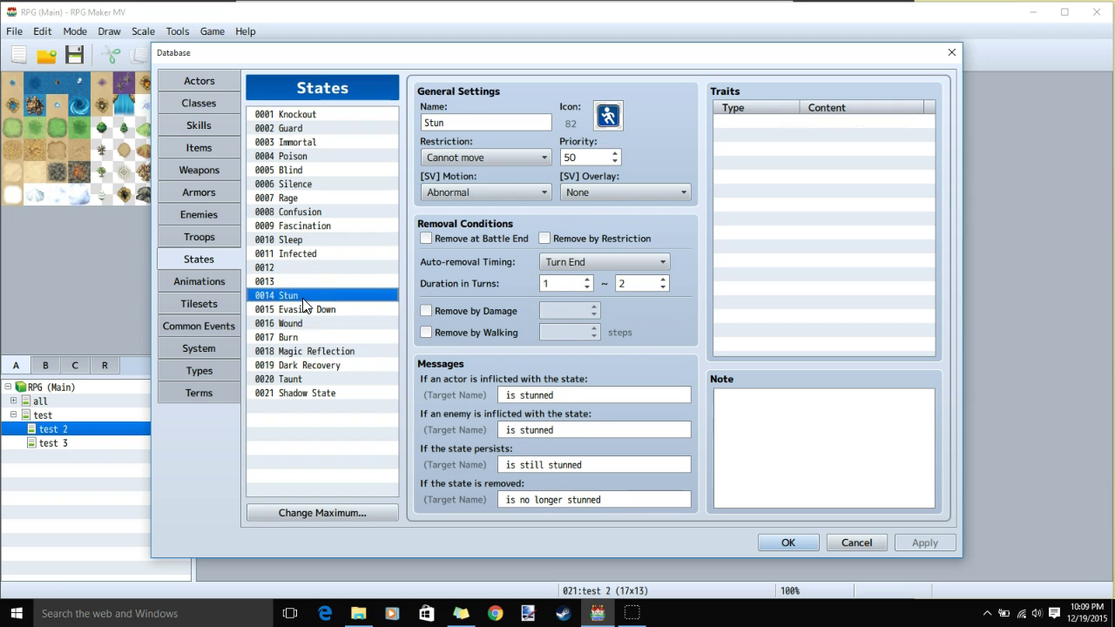
pyautogui.click(463, 127)
pyautogui.click(212, 131)
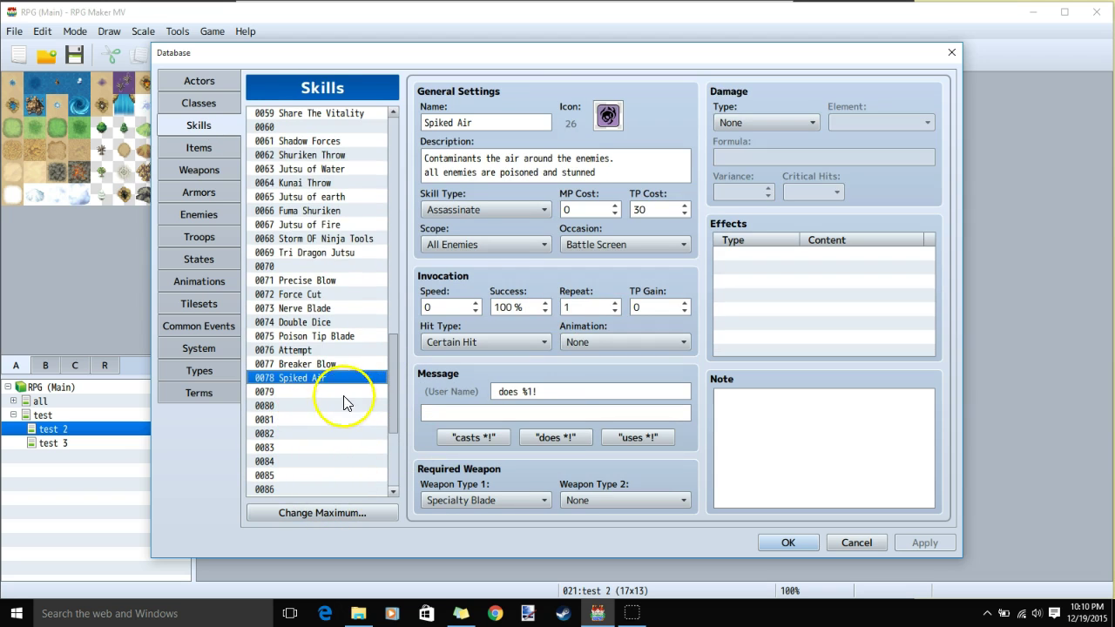
# Look over skills 0071 Precise Blow and 0072 Force Cut, then select 0073 Nerve Blade.
pyautogui.click(321, 281)
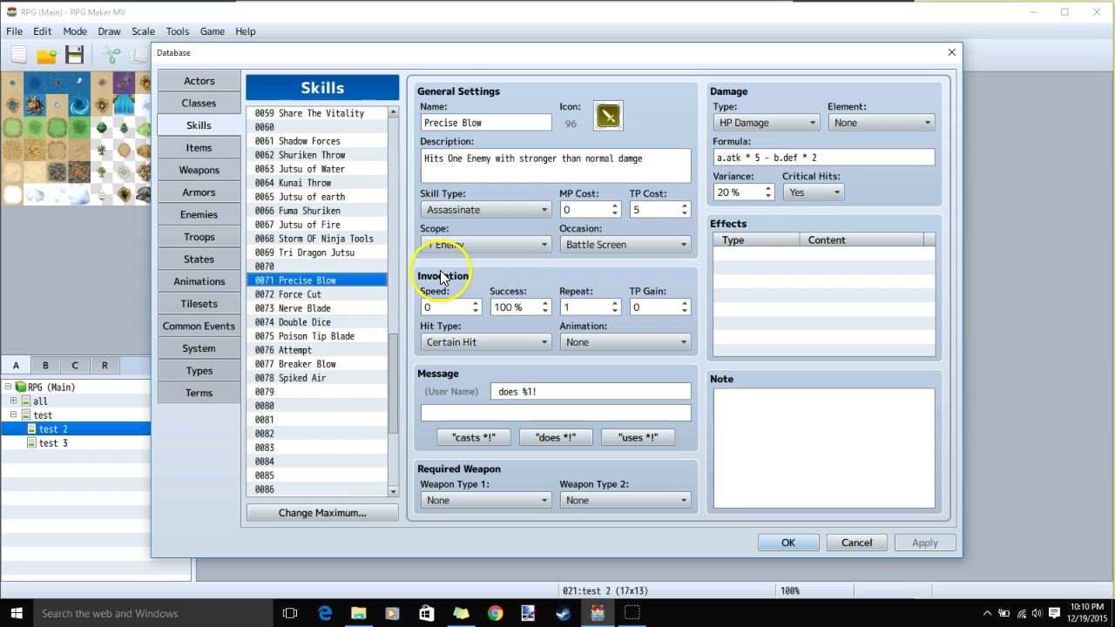
pyautogui.moveTo(441, 273)
pyautogui.click(327, 295)
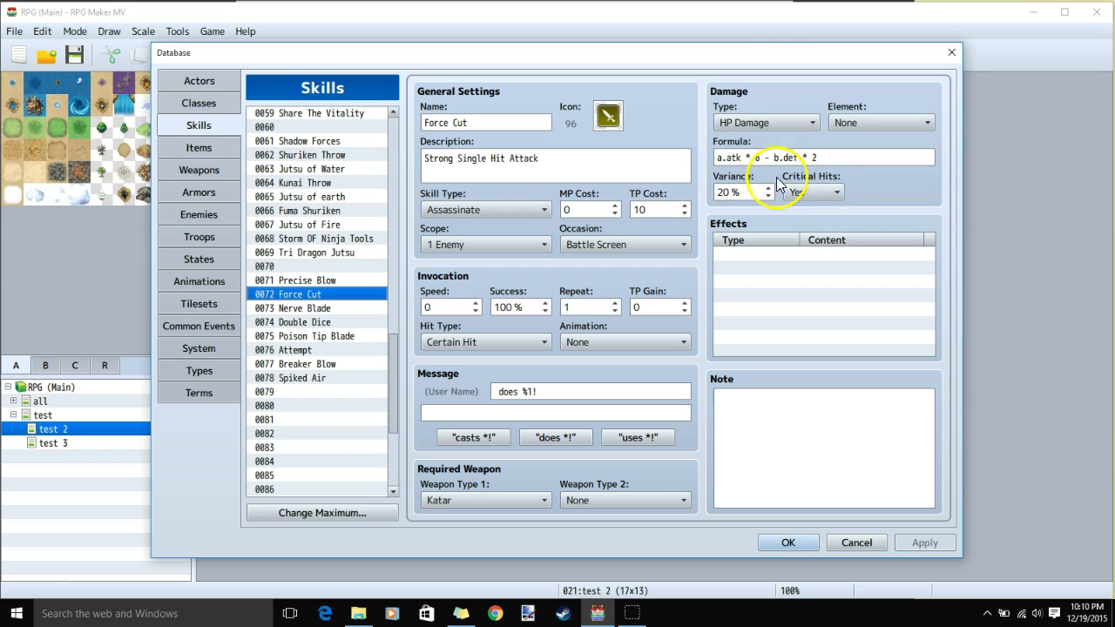
pyautogui.click(305, 309)
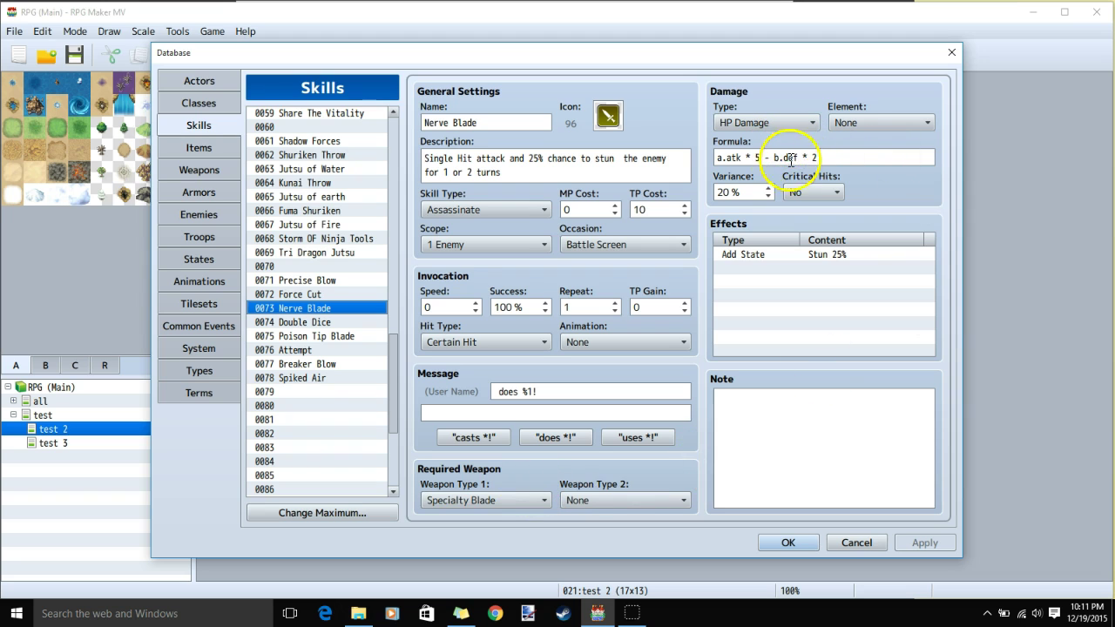
# Set Nerve Blade's Critical Hits to Yes and add an Add State Stun 25% effect.
pyautogui.click(810, 192)
pyautogui.click(806, 218)
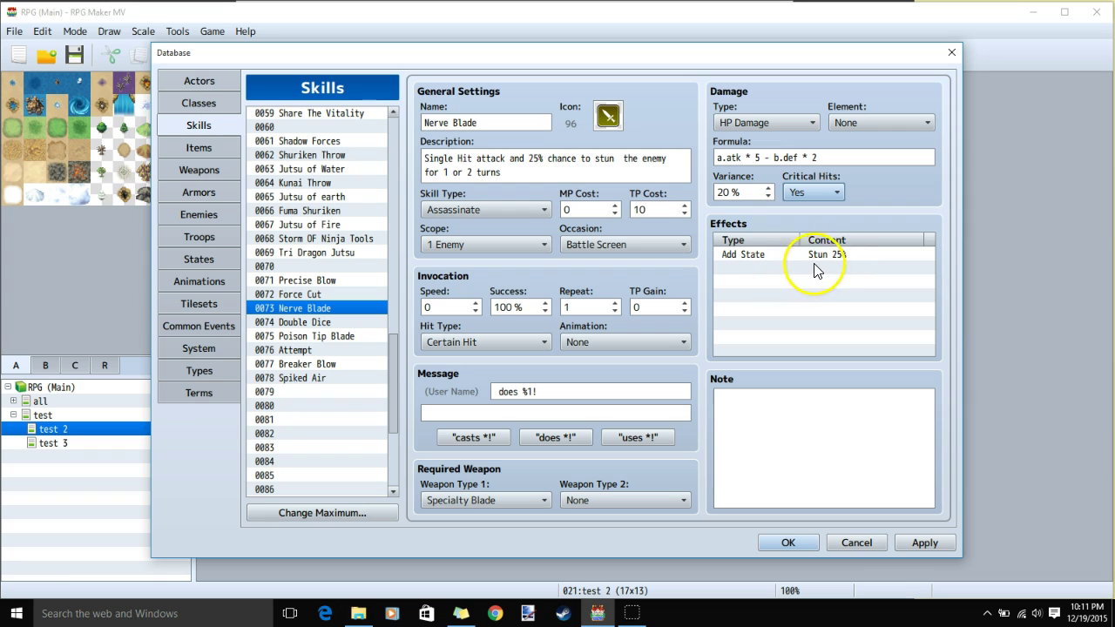
pyautogui.doubleClick(774, 270)
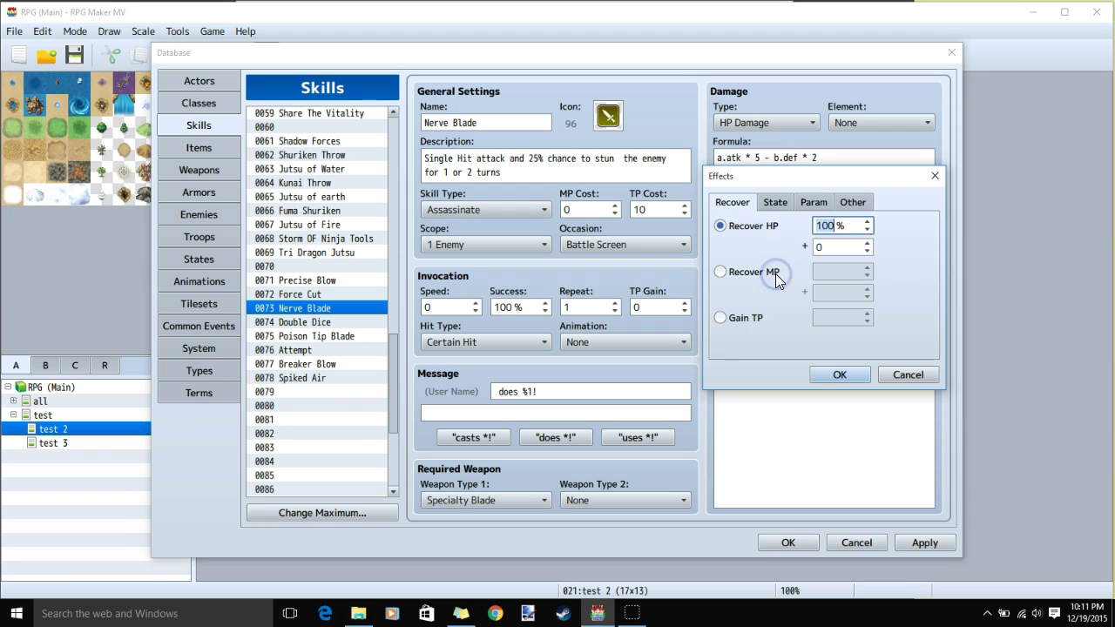
pyautogui.click(771, 203)
pyautogui.click(838, 224)
pyautogui.click(858, 476)
pyautogui.doubleClick(832, 249)
pyautogui.write('25')
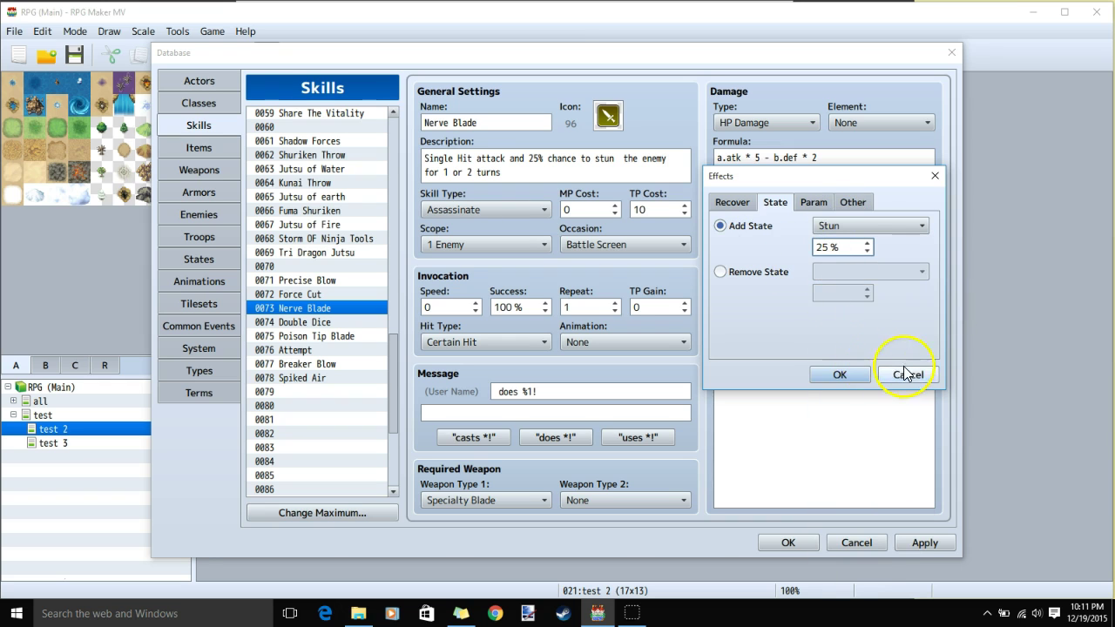
pyautogui.press('Return')
pyautogui.click(305, 322)
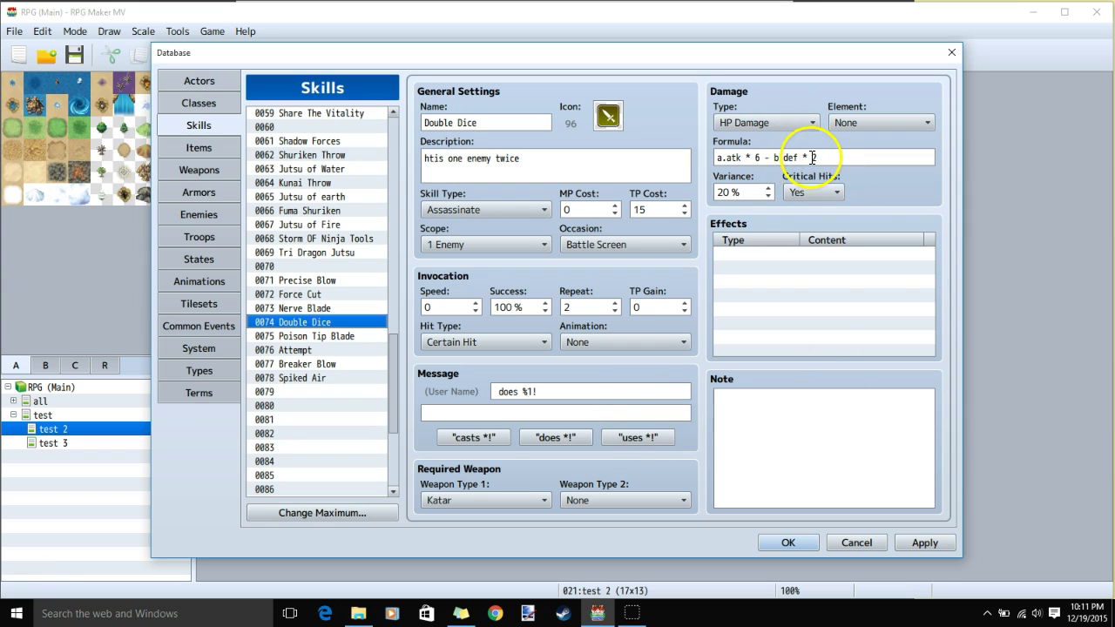
# Give Poison Tip Blade an Add State Poison 25% effect.
pyautogui.click(325, 336)
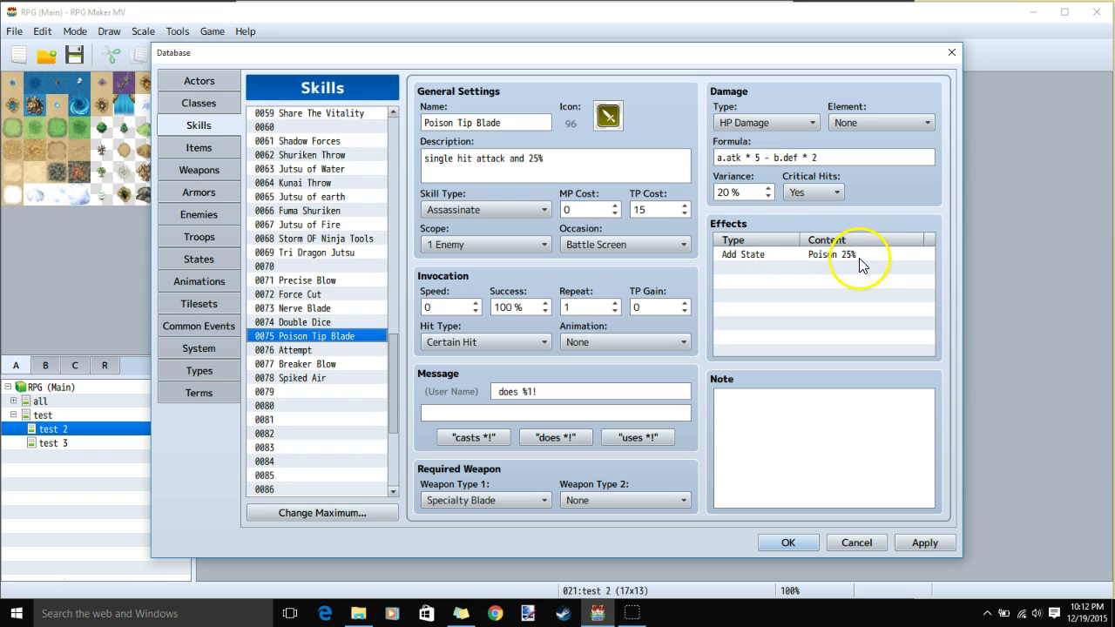
pyautogui.doubleClick(764, 256)
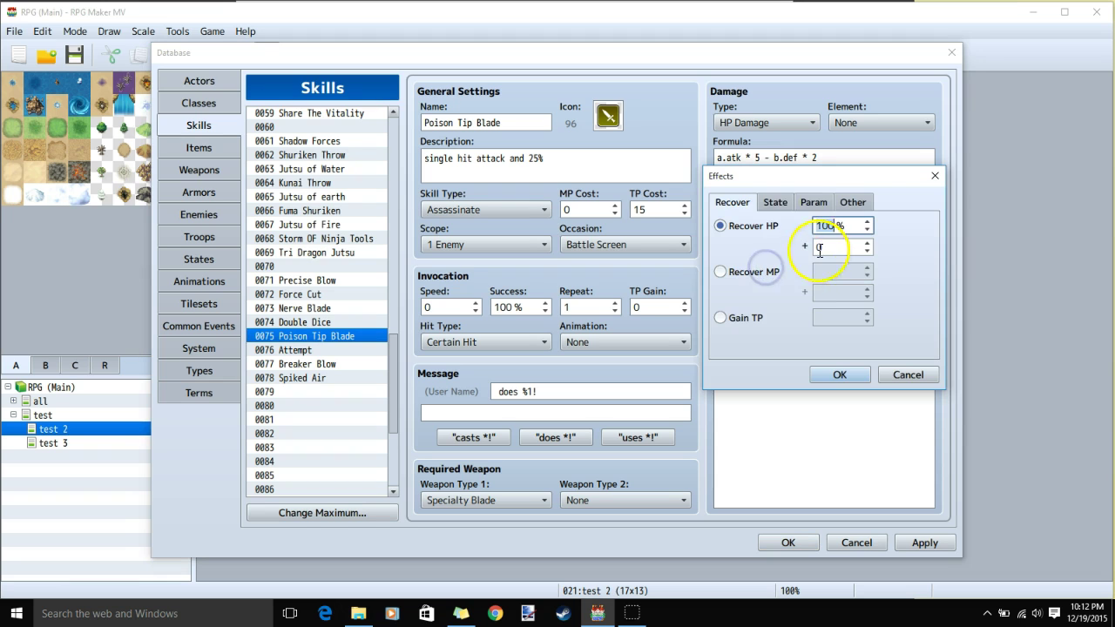
pyautogui.click(777, 204)
pyautogui.click(748, 230)
pyautogui.click(841, 225)
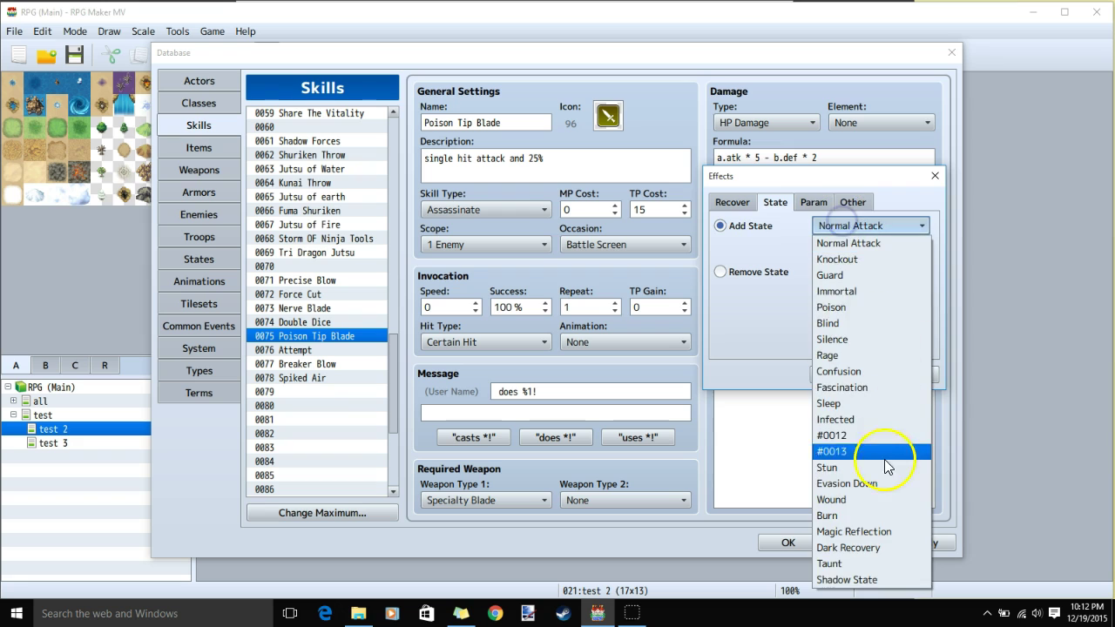
pyautogui.click(856, 312)
pyautogui.doubleClick(832, 248)
pyautogui.write('25')
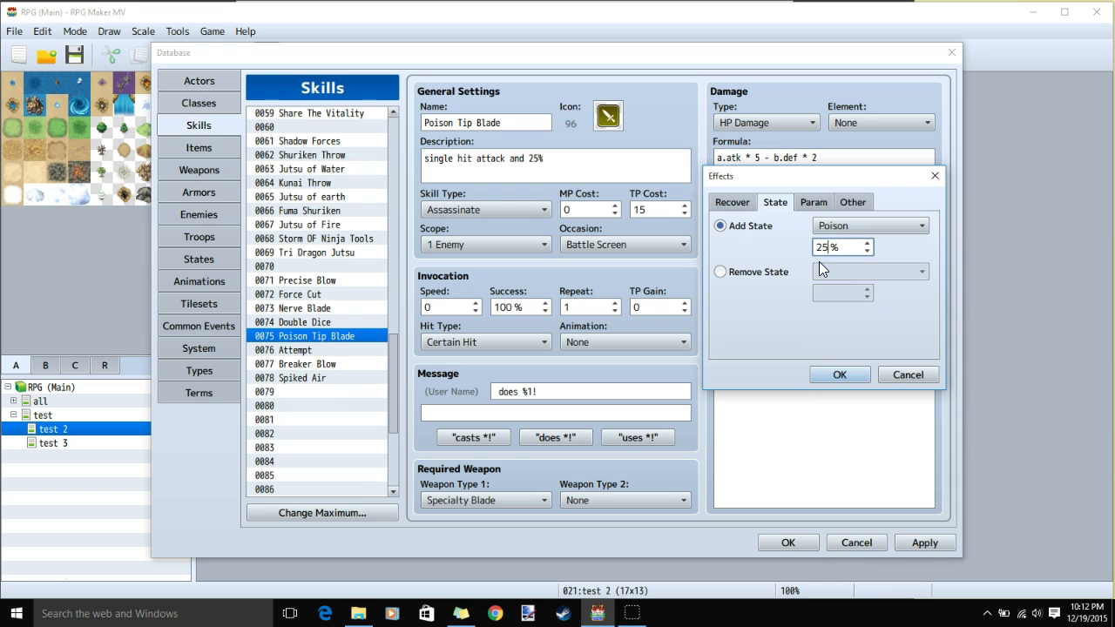
pyautogui.click(839, 375)
pyautogui.click(335, 350)
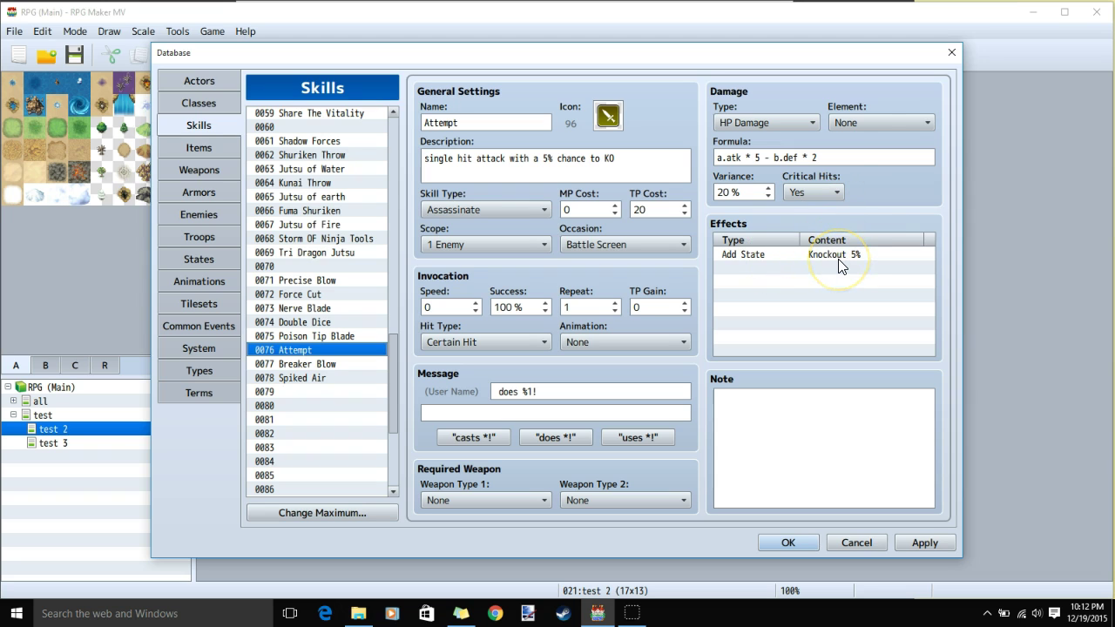
# Draft a duplicate Knockout 5% effect for Attempt and cancel it, keeping the original.
pyautogui.doubleClick(778, 270)
pyautogui.click(780, 205)
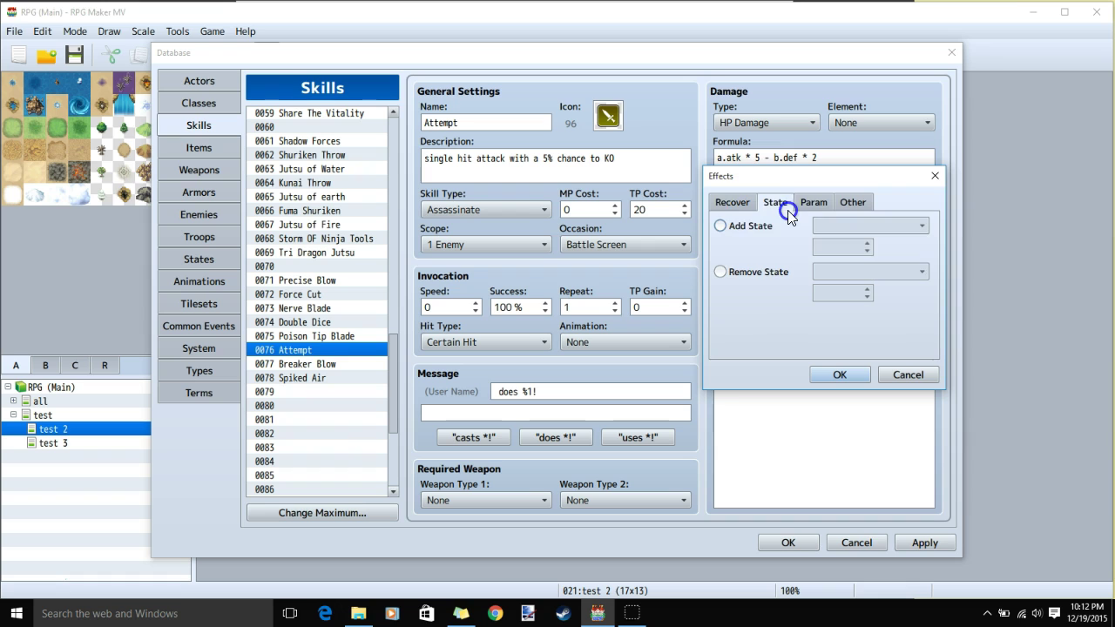
pyautogui.click(738, 226)
pyautogui.click(852, 226)
pyautogui.click(851, 256)
pyautogui.doubleClick(843, 248)
pyautogui.write('5')
pyautogui.click(905, 376)
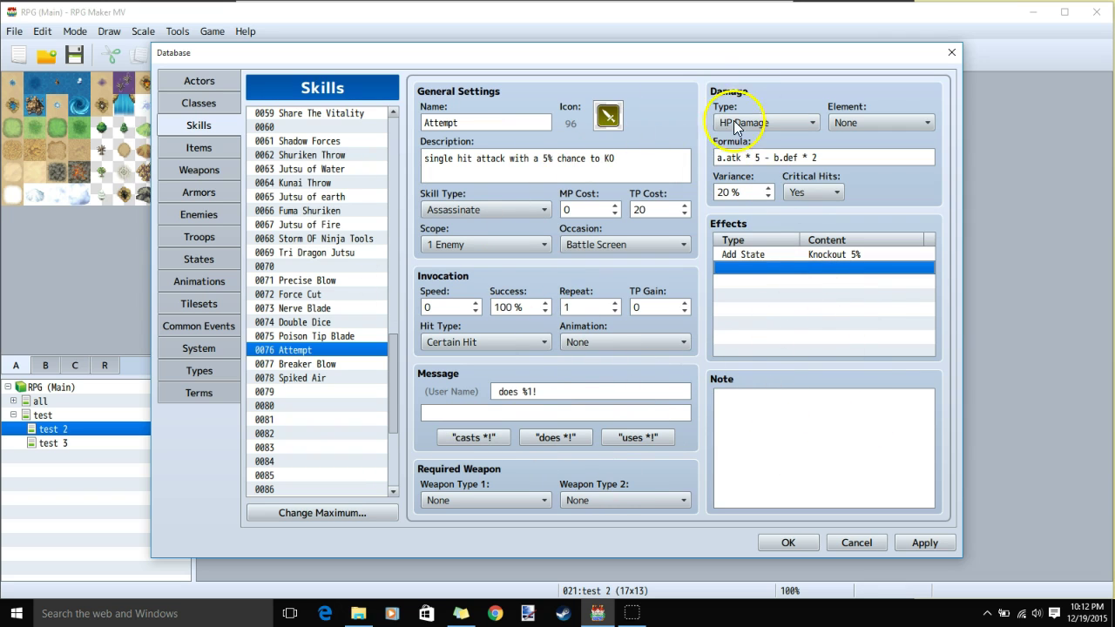
pyautogui.click(315, 364)
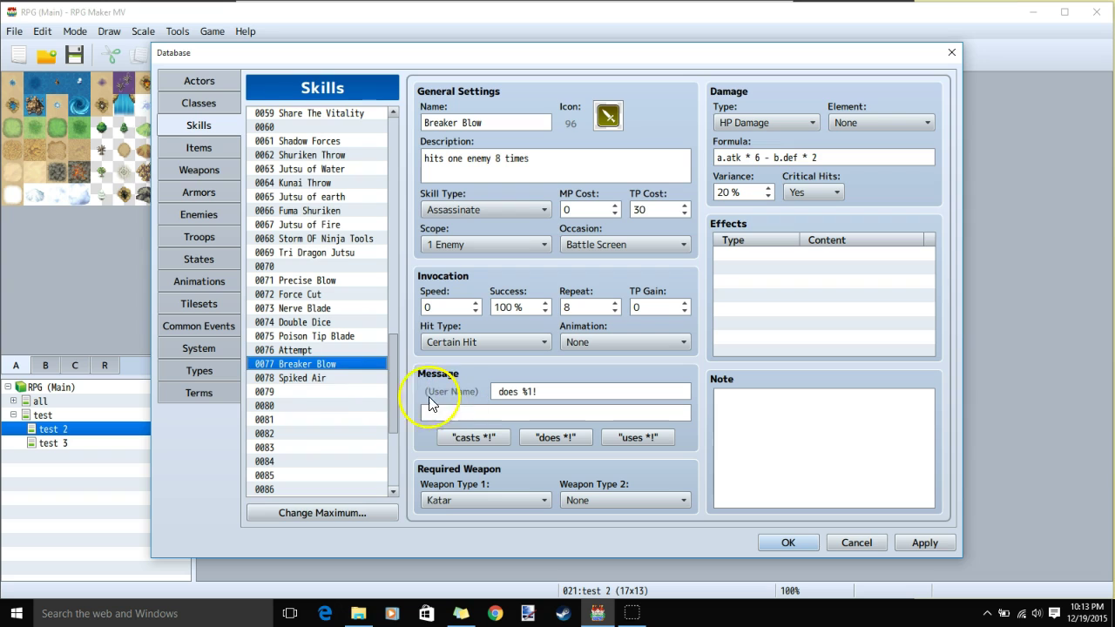
# Select 0078 Spiked Air and add an Add State Poison 100% effect.
pyautogui.click(306, 378)
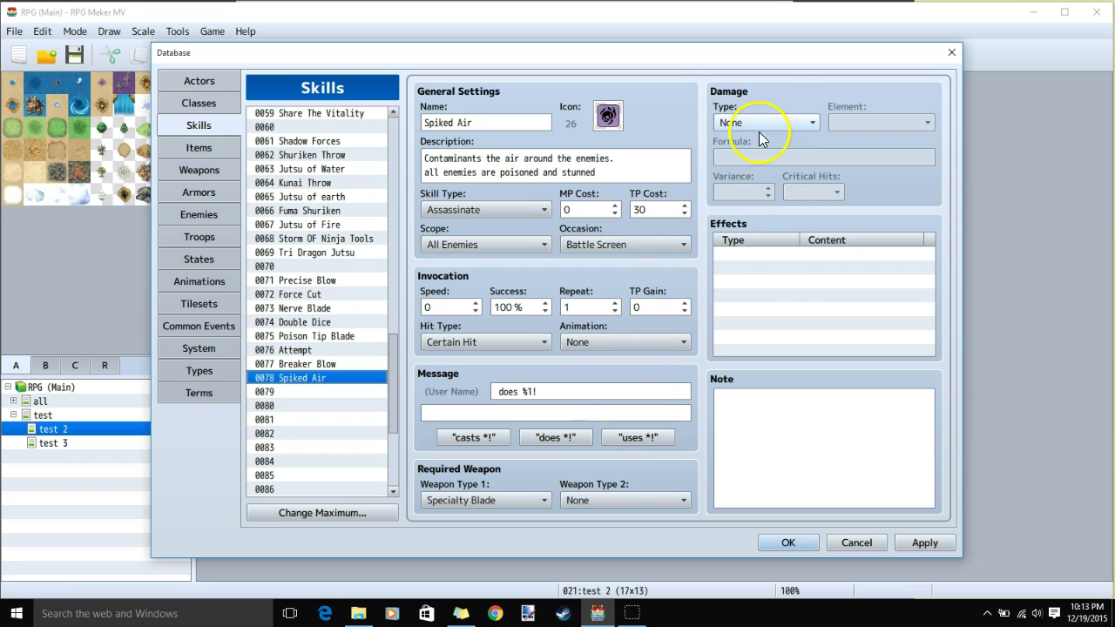
pyautogui.doubleClick(786, 253)
pyautogui.click(775, 203)
pyautogui.click(740, 231)
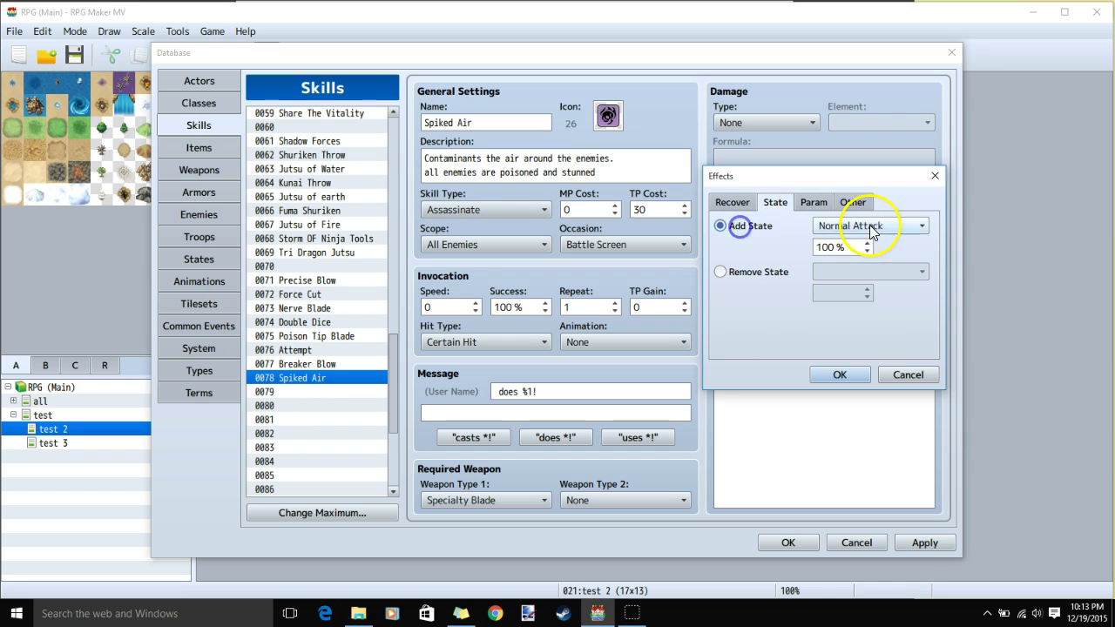
pyautogui.click(918, 226)
pyautogui.click(844, 301)
pyautogui.click(840, 374)
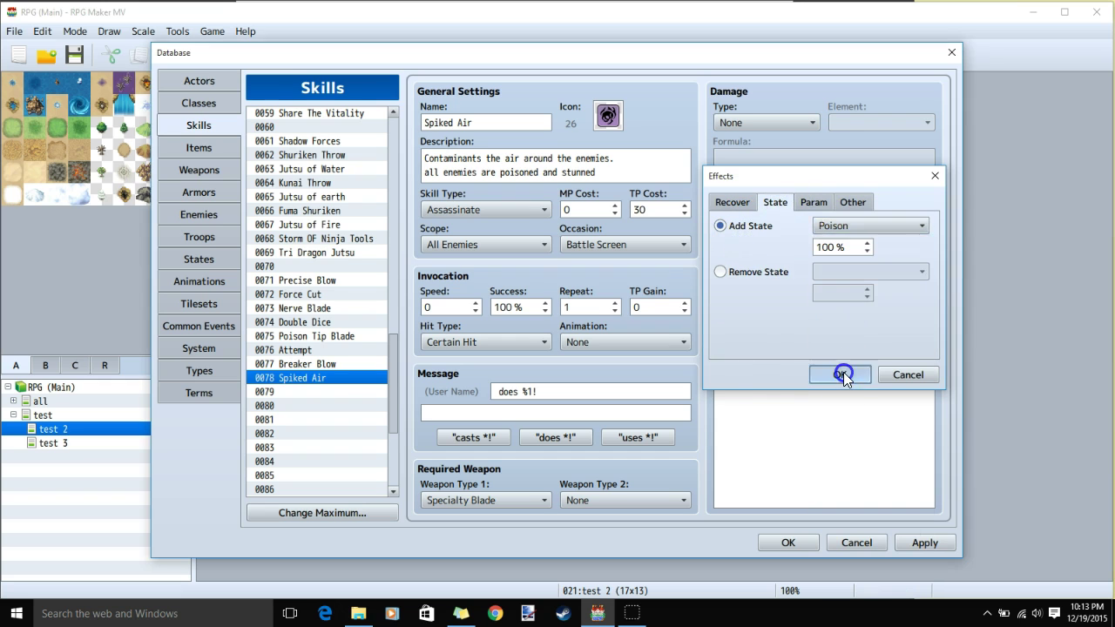
pyautogui.click(759, 270)
# Add an Add State Stun 100% effect to Spiked Air and apply the changes.
pyautogui.doubleClick(760, 273)
pyautogui.click(775, 202)
pyautogui.click(745, 227)
pyautogui.click(827, 226)
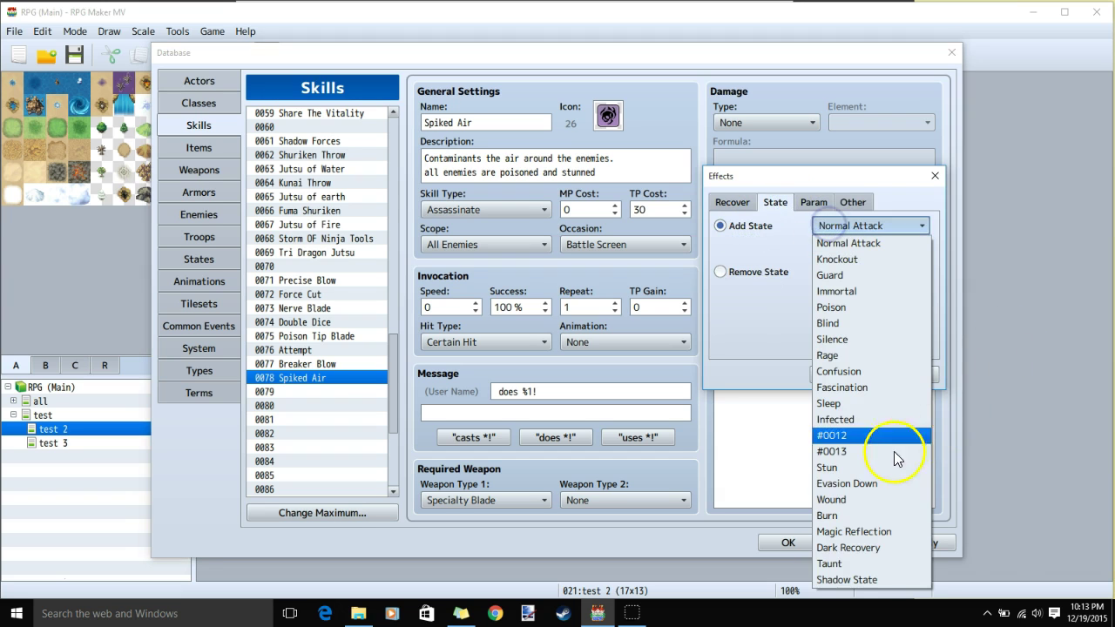
pyautogui.click(861, 469)
pyautogui.click(841, 376)
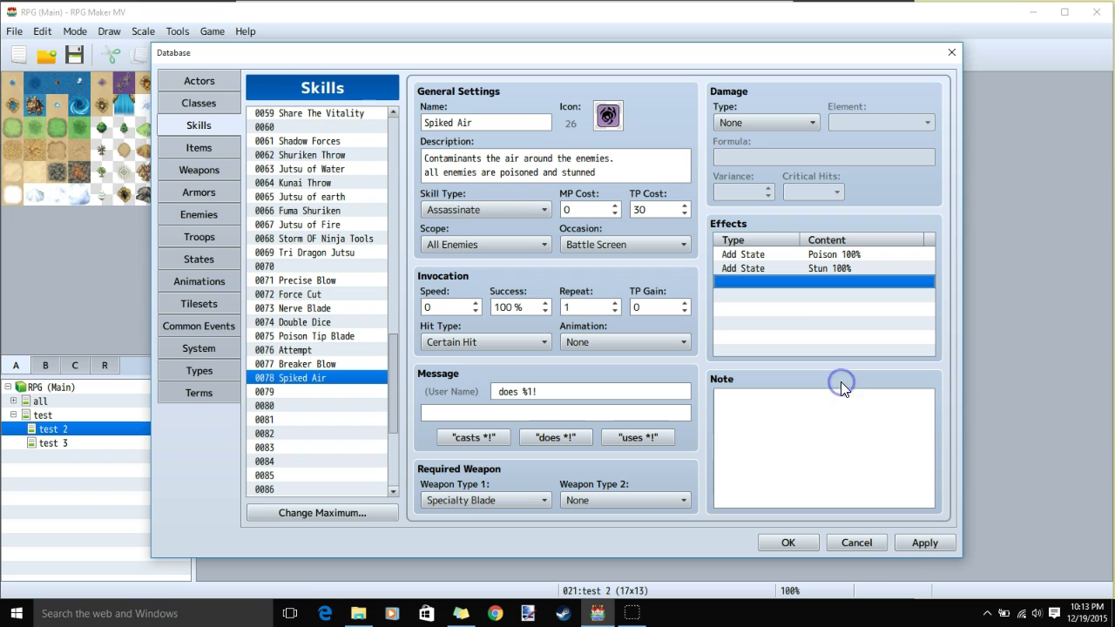
pyautogui.click(911, 541)
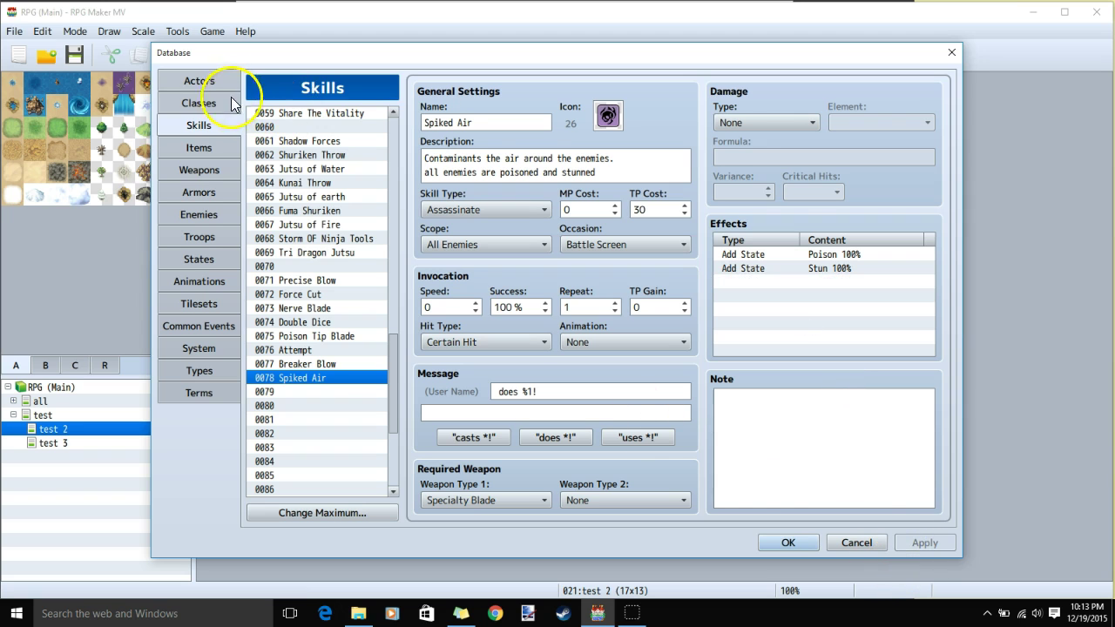
pyautogui.click(200, 105)
pyautogui.click(396, 296)
# Change the Assassin class's Add Skill Type trait to Assassinate.
pyautogui.click(469, 125)
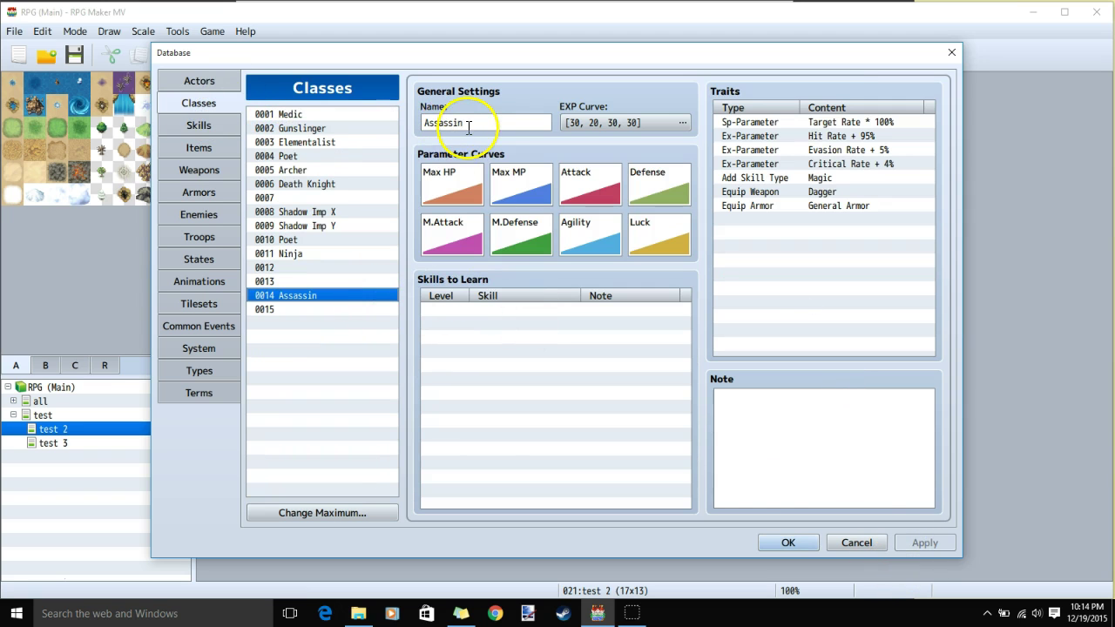
pyautogui.rightClick(786, 179)
pyautogui.click(818, 187)
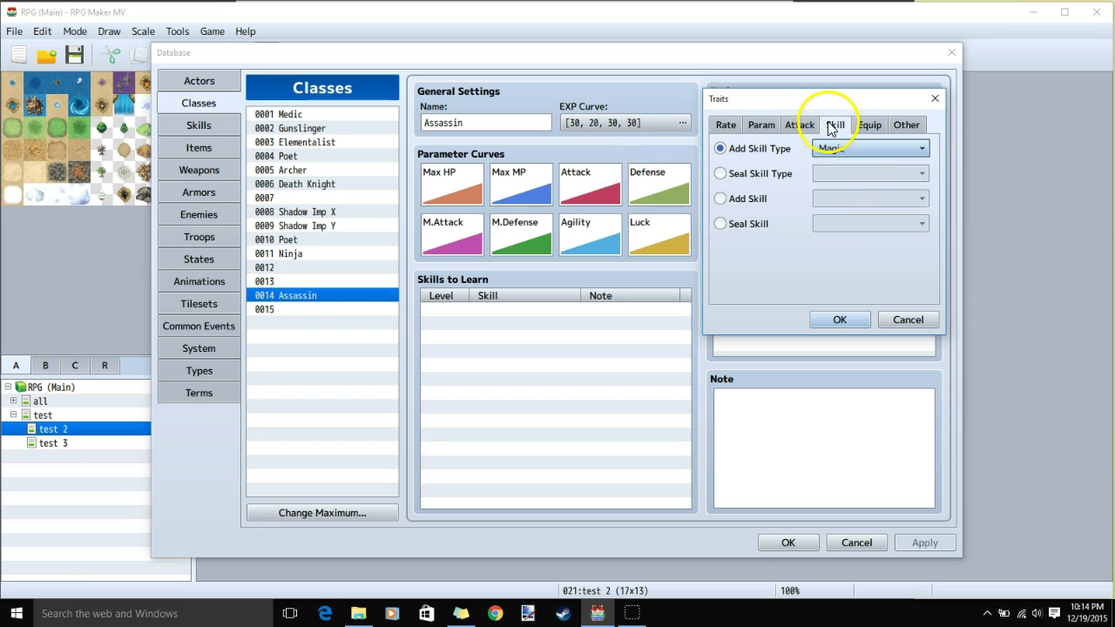
pyautogui.click(905, 149)
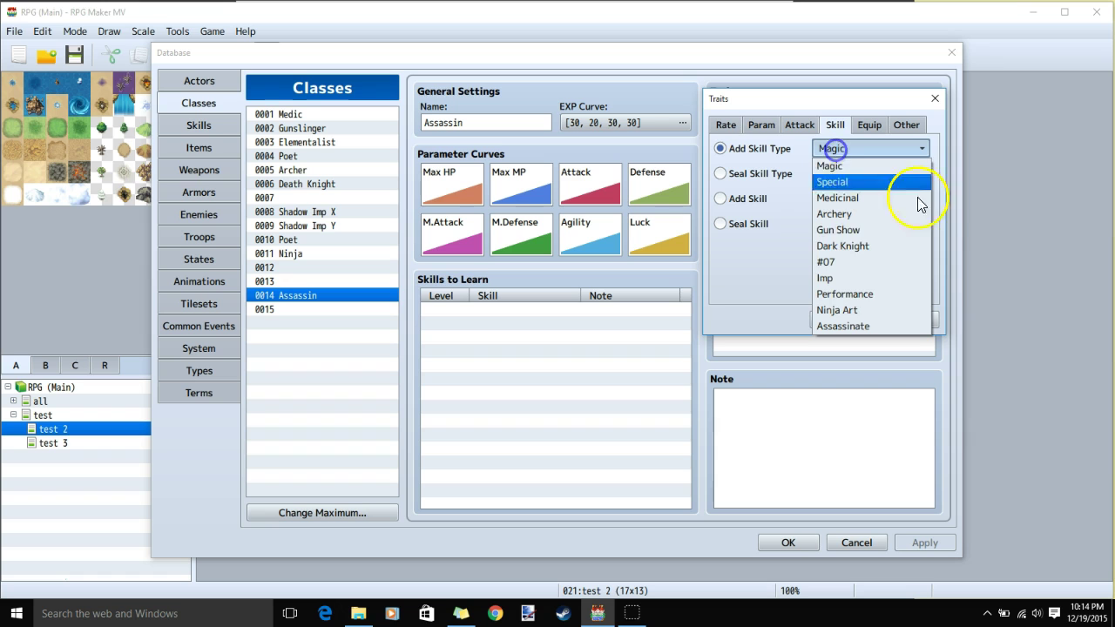
pyautogui.click(859, 325)
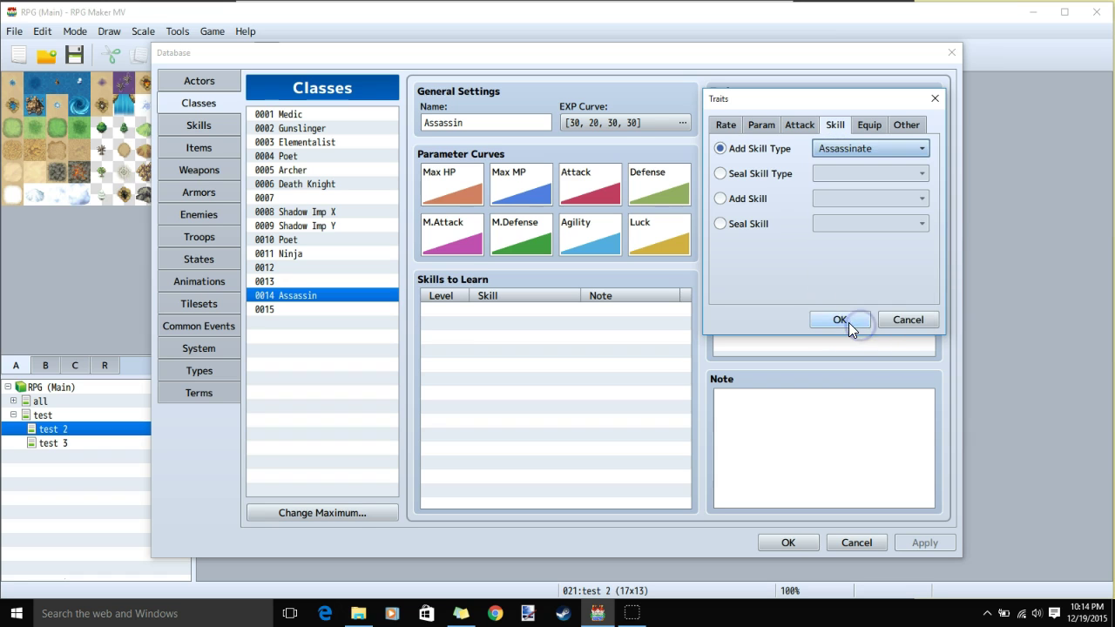
pyautogui.click(848, 322)
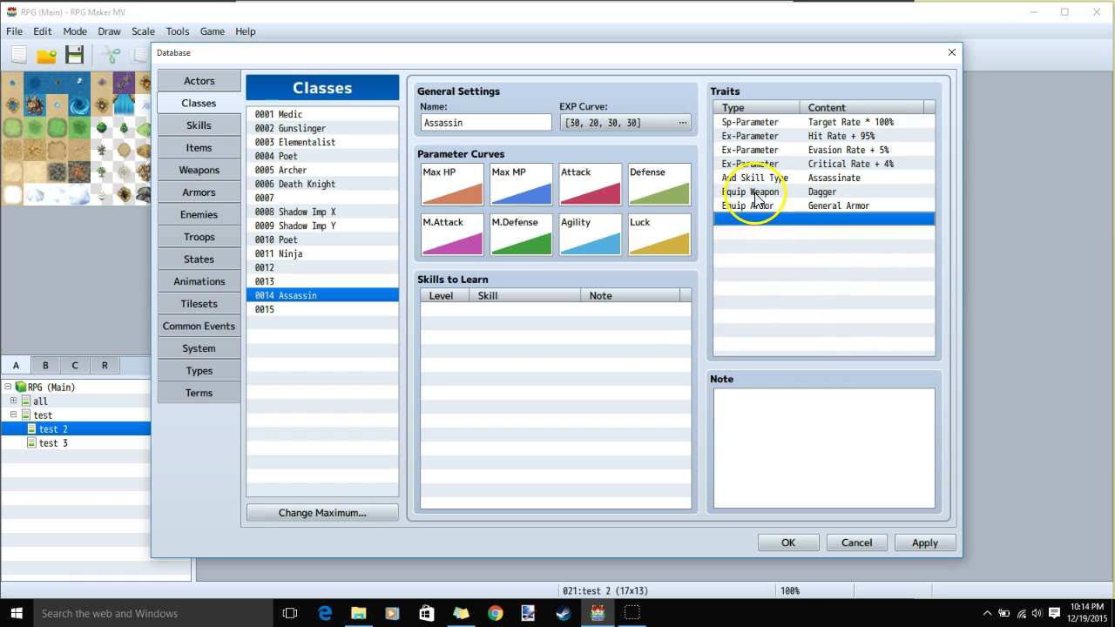
# Change the Assassin's Equip Weapon trait from Dagger to Katar.
pyautogui.rightClick(754, 192)
pyautogui.click(795, 203)
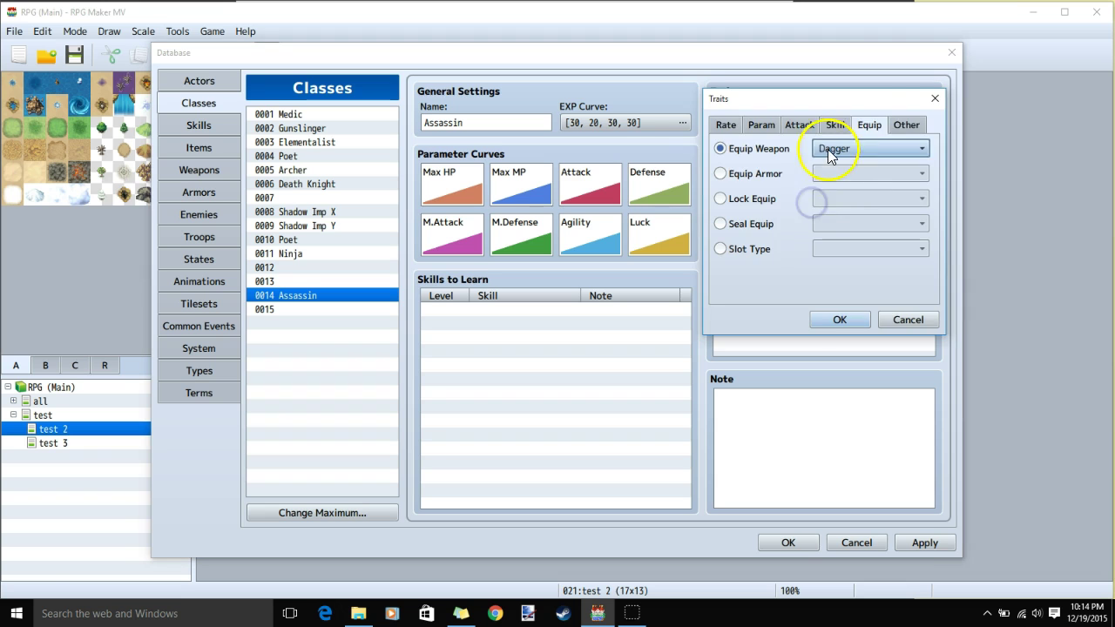
pyautogui.click(852, 148)
pyautogui.scroll(-2, 890, 388)
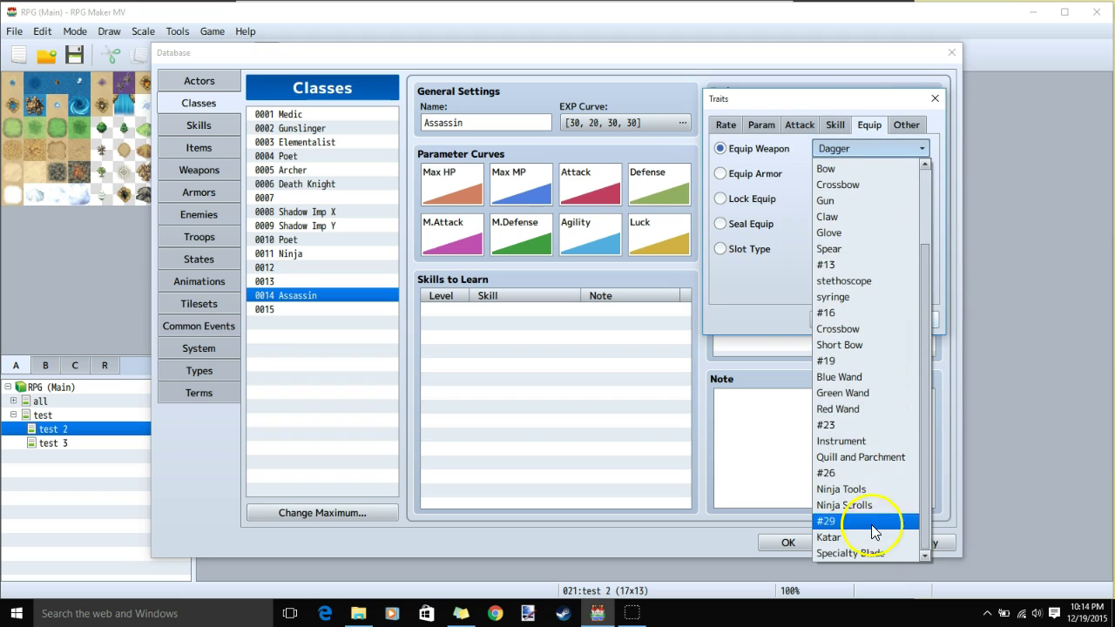
pyautogui.click(859, 529)
pyautogui.click(832, 318)
# Add a new Equip Weapon trait for Specialty Blade to the Assassin class.
pyautogui.doubleClick(766, 216)
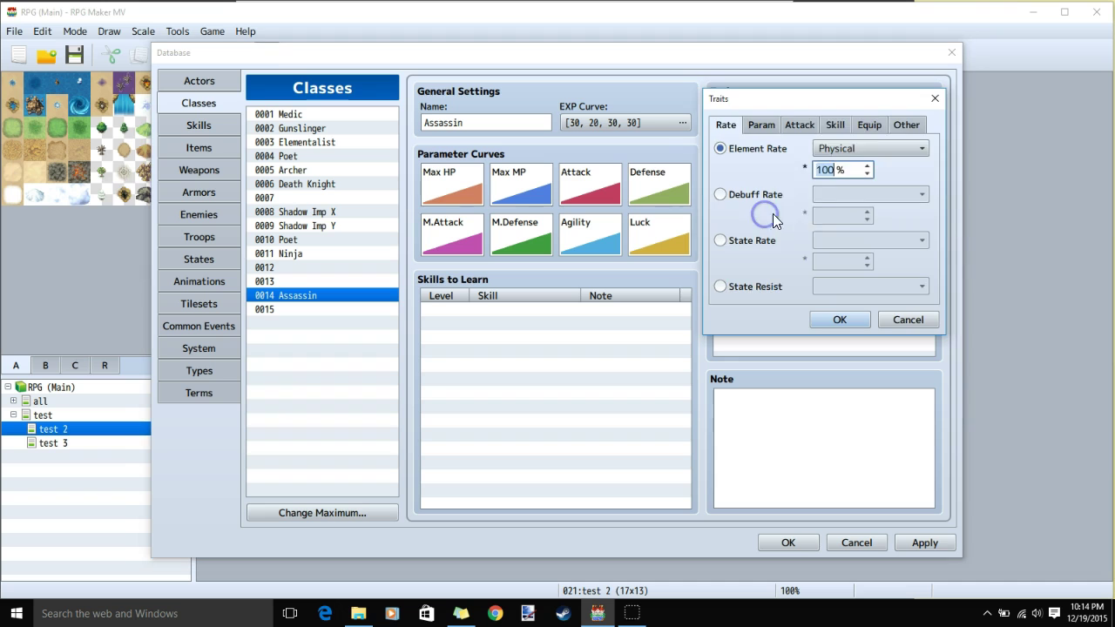
pyautogui.click(869, 124)
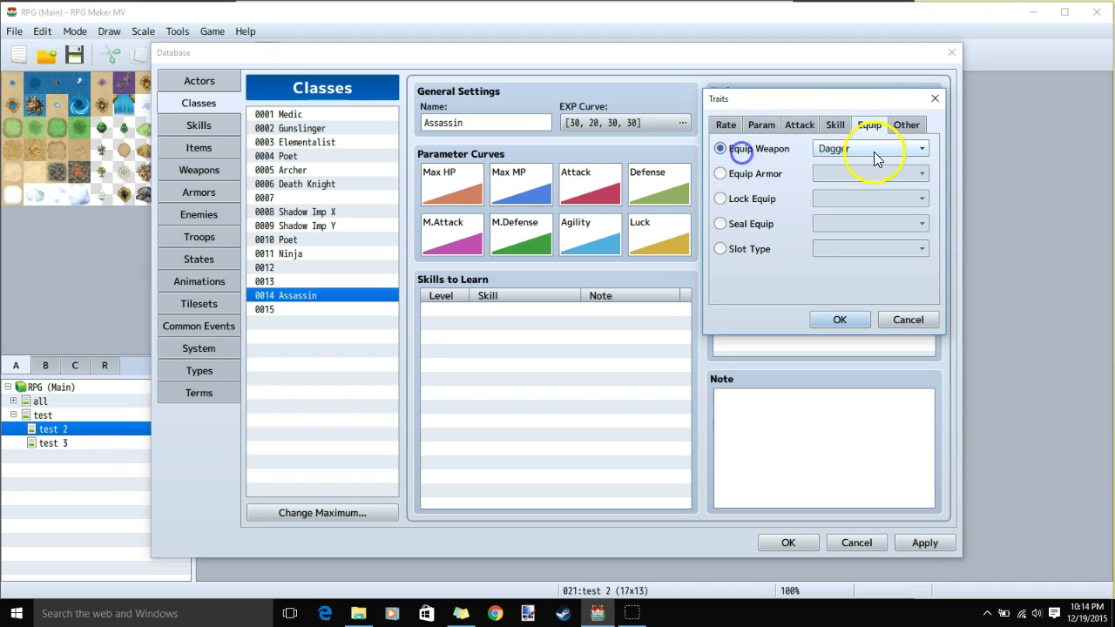
pyautogui.click(874, 151)
pyautogui.scroll(-2, 903, 404)
pyautogui.click(858, 556)
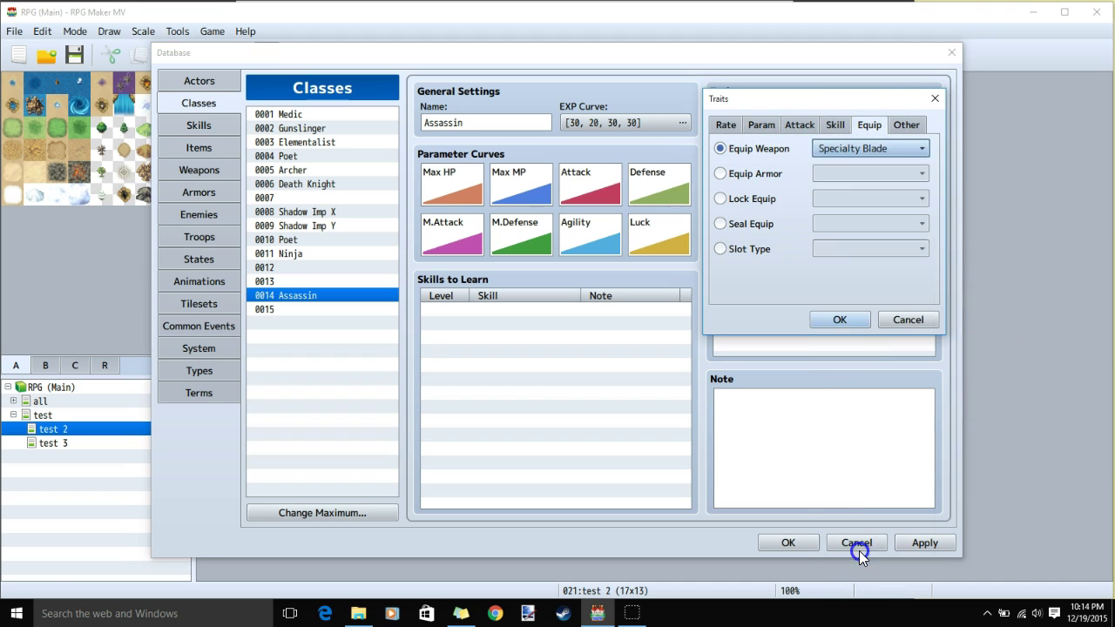
pyautogui.click(840, 321)
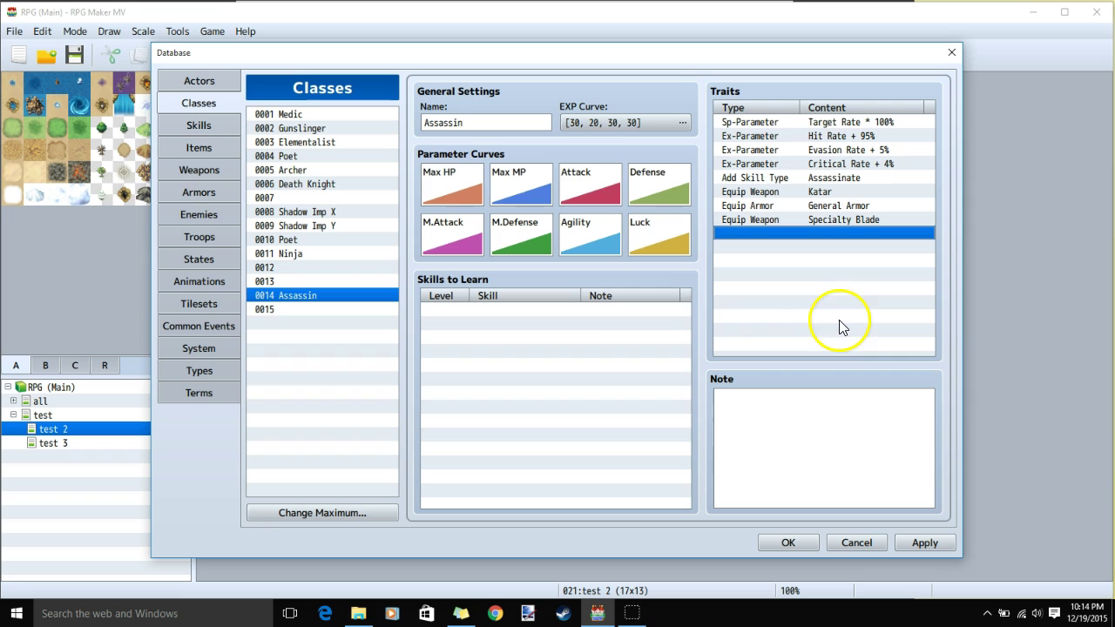
# Start a Skills to Learn entry for the Assassin and choose a skill from the list.
pyautogui.doubleClick(456, 315)
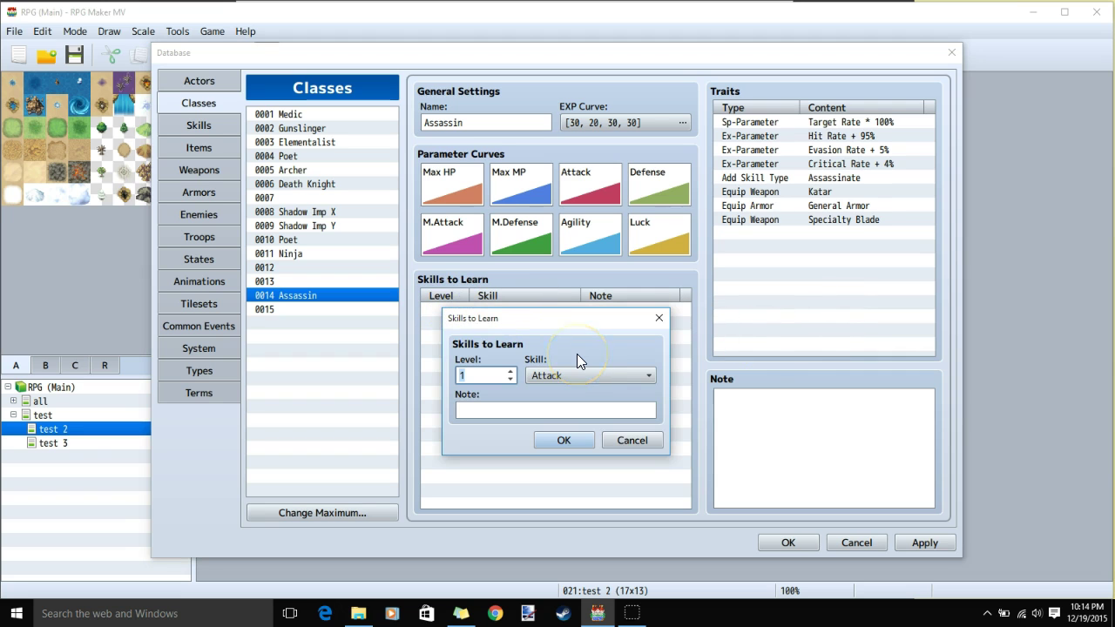
pyautogui.click(580, 376)
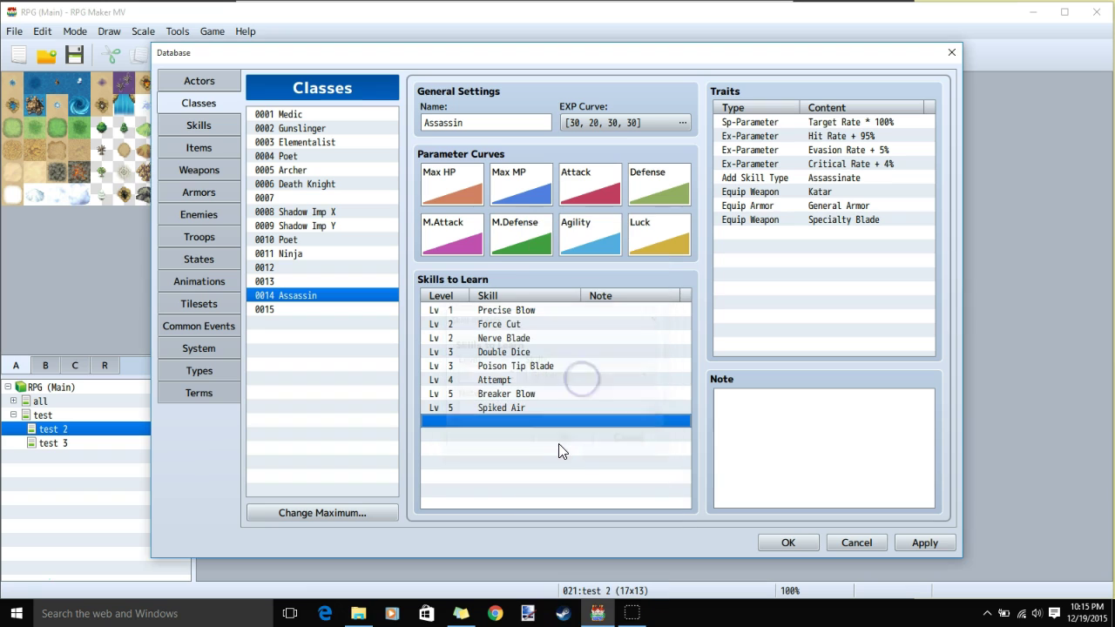
pyautogui.click(818, 427)
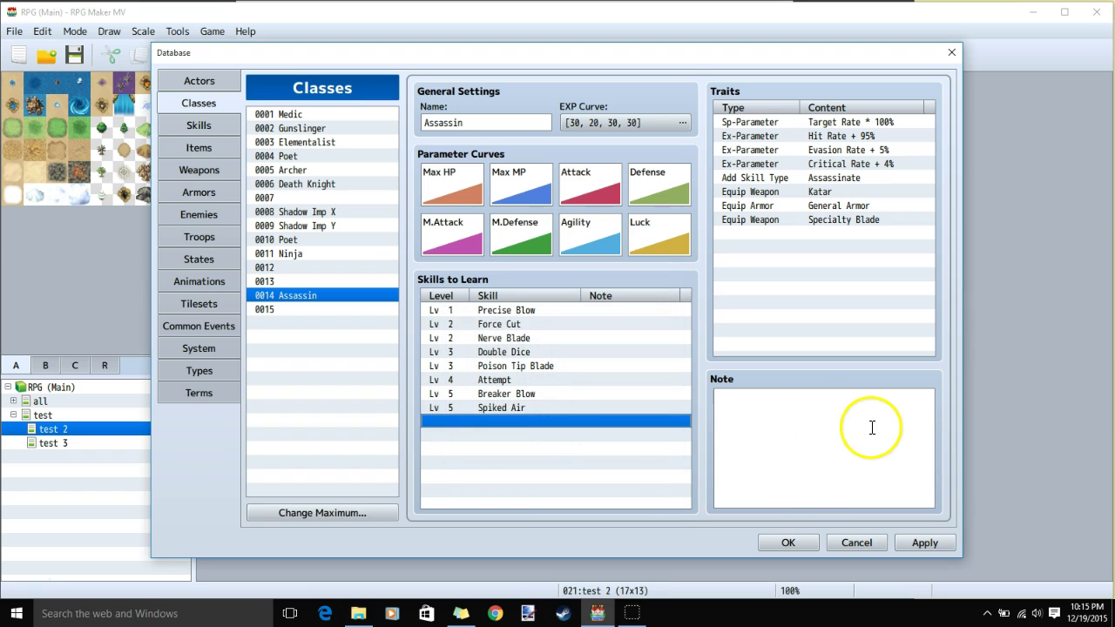